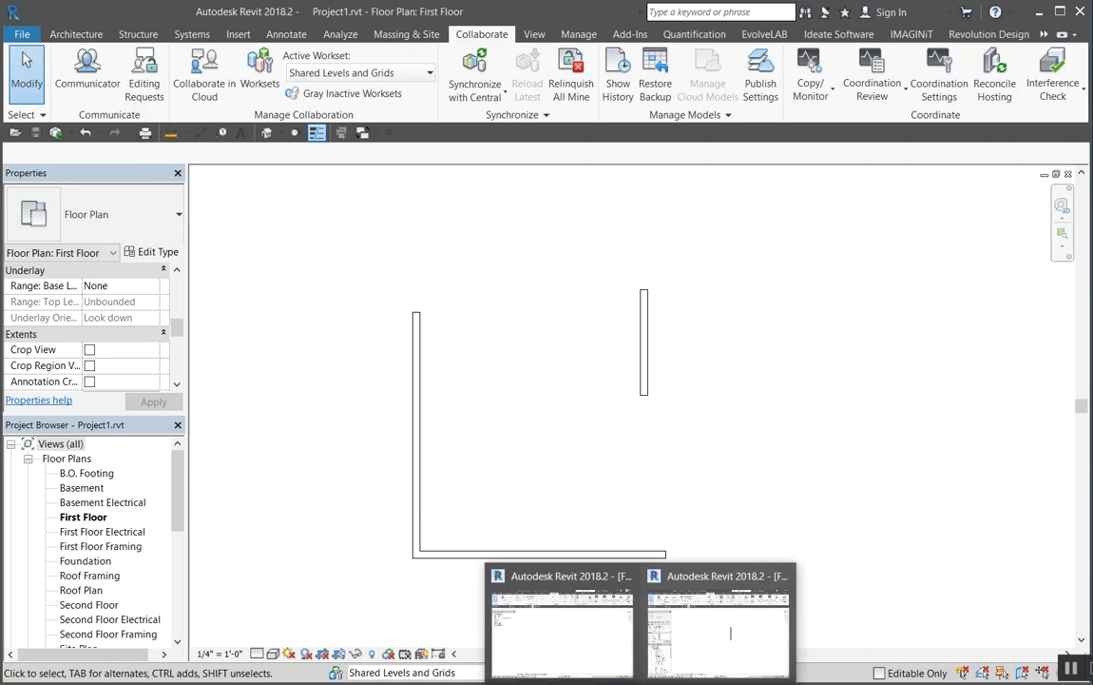
Switch to the other Revit project window, then return to the First Floor plan.
right_click(575, 681)
left_click(639, 682)
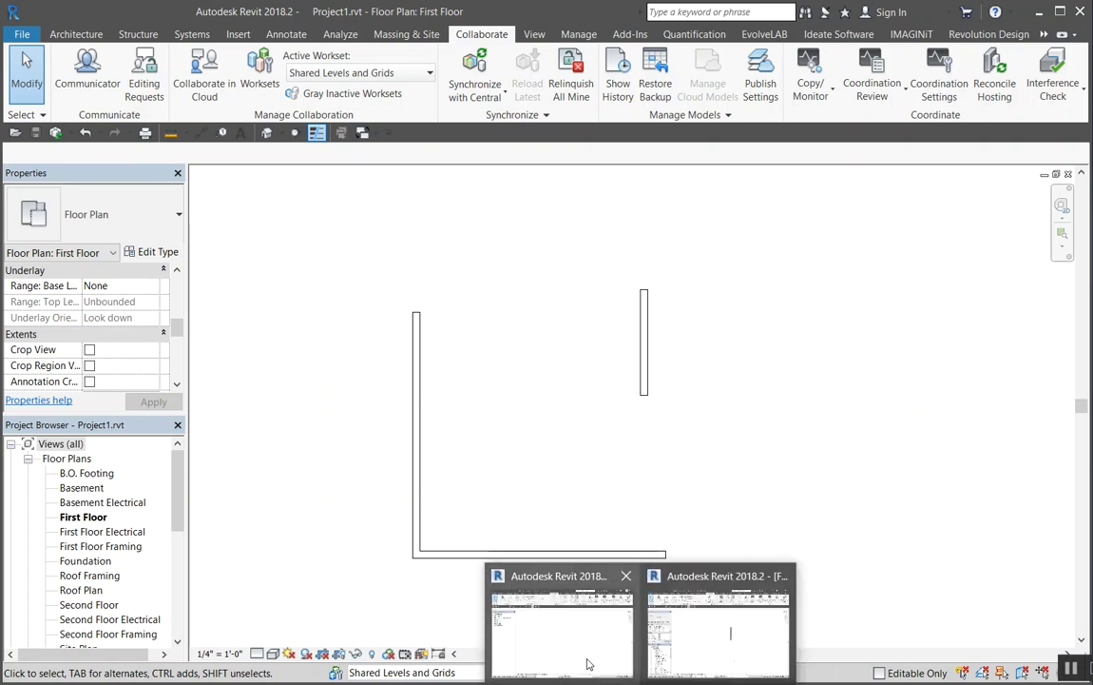
left_click(582, 604)
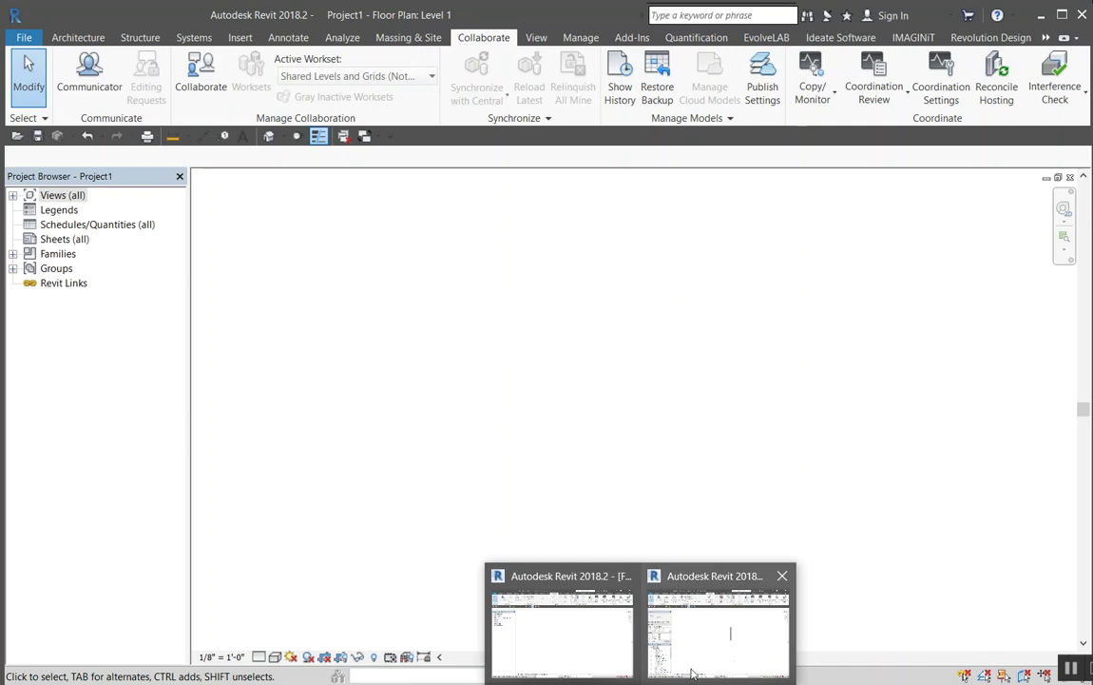
left_click(647, 561)
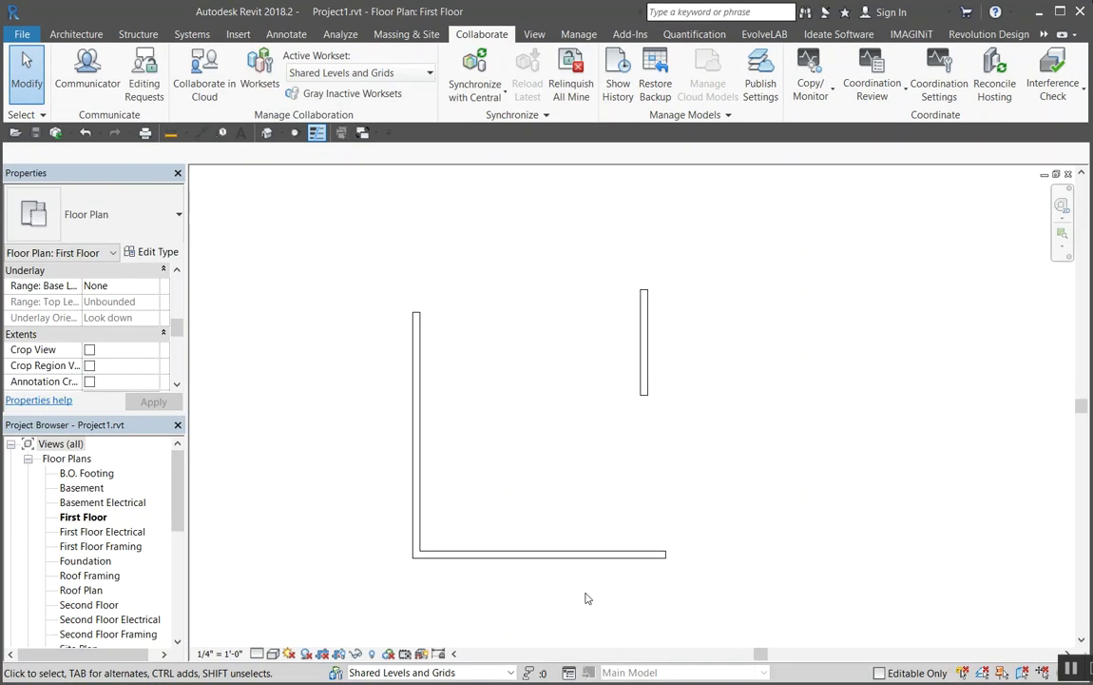
Turn on the Checkout Status worksharing display so the walls show green, checking a wall's tooltip.
left_click(389, 653)
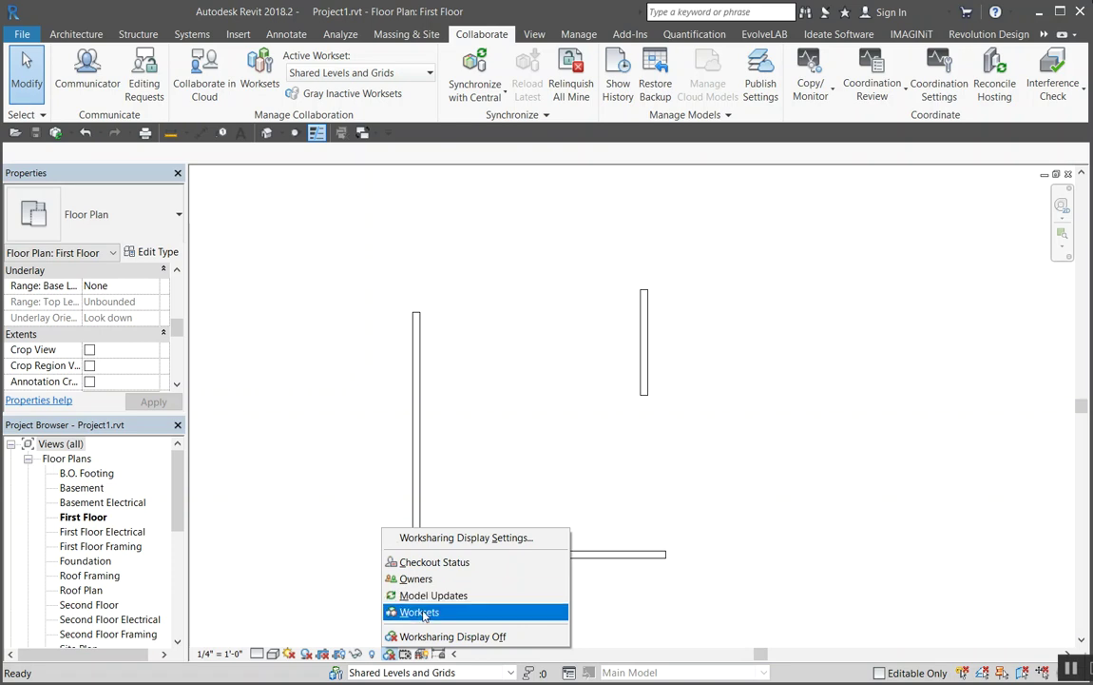
left_click(433, 562)
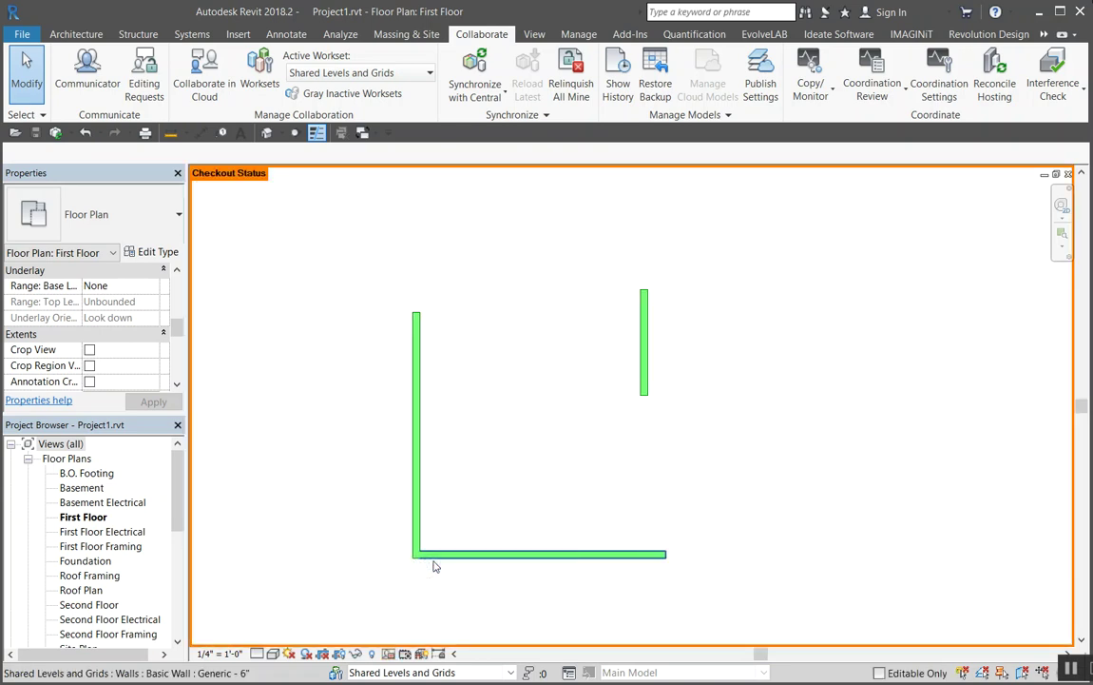
mouse_move(420, 366)
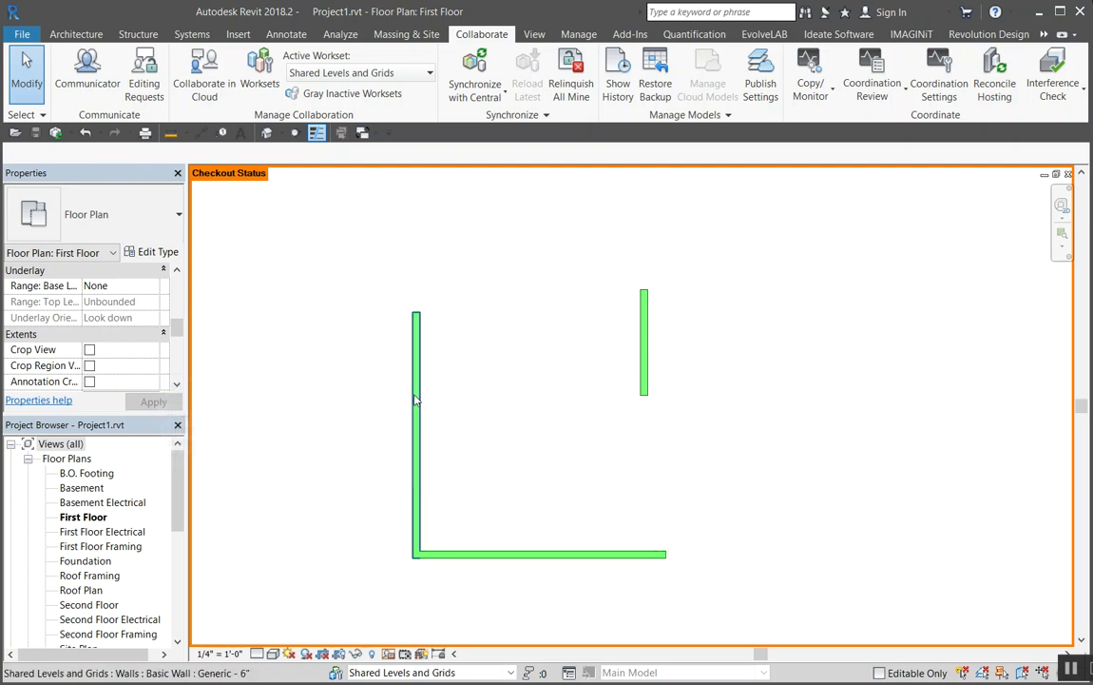
mouse_move(415, 399)
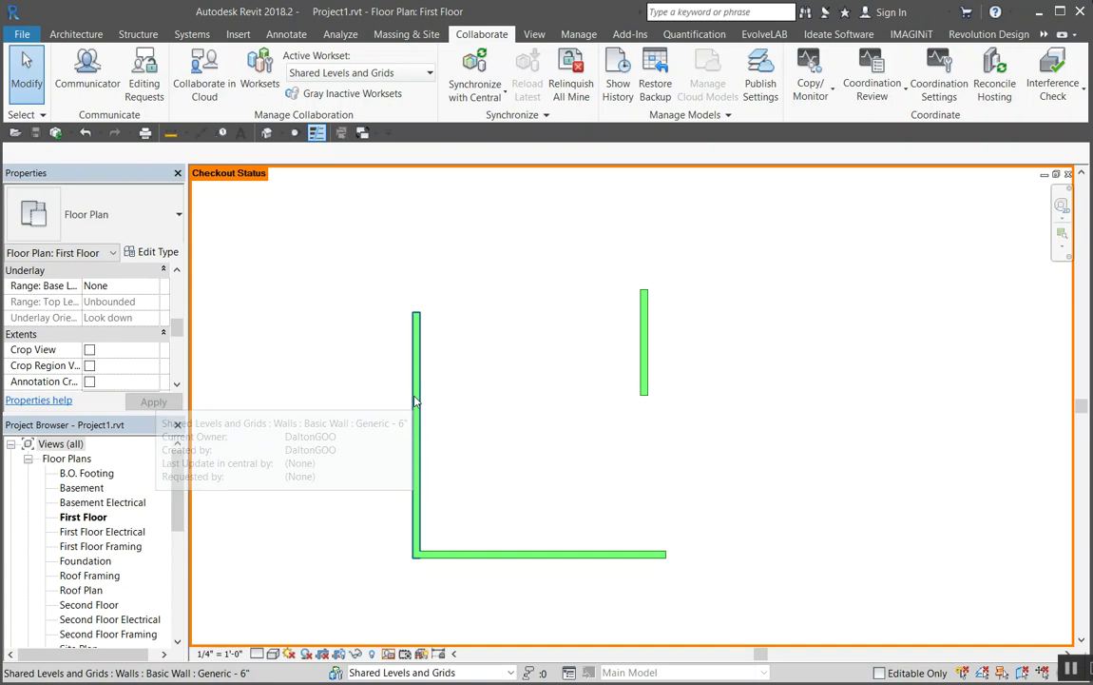
left_click(388, 654)
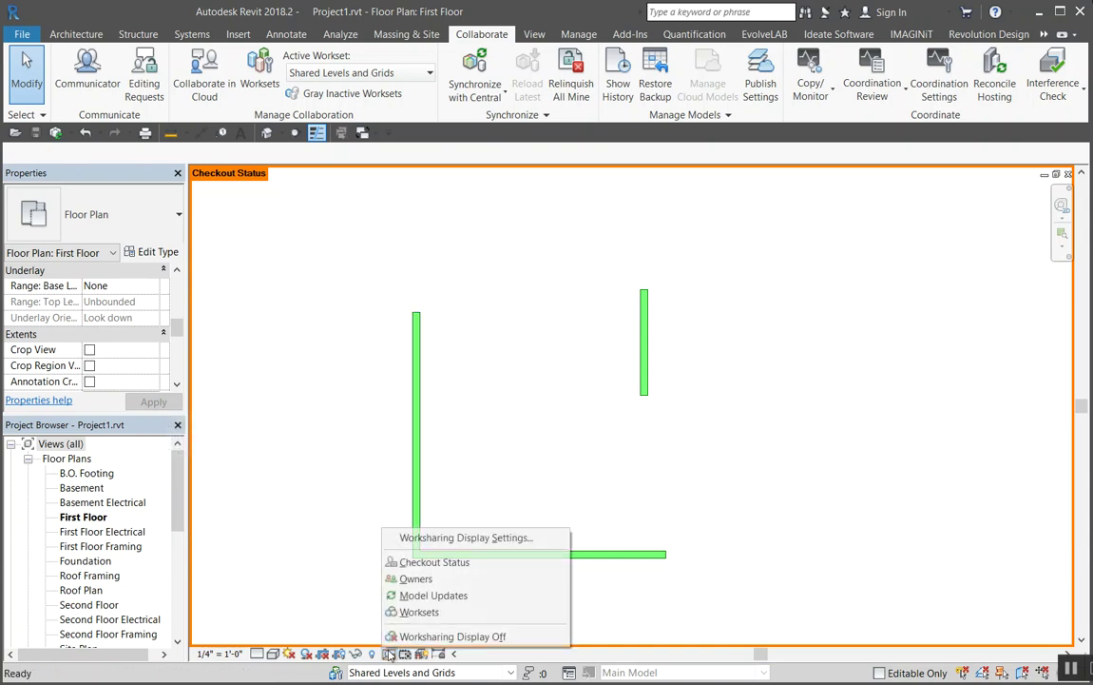
left_click(443, 540)
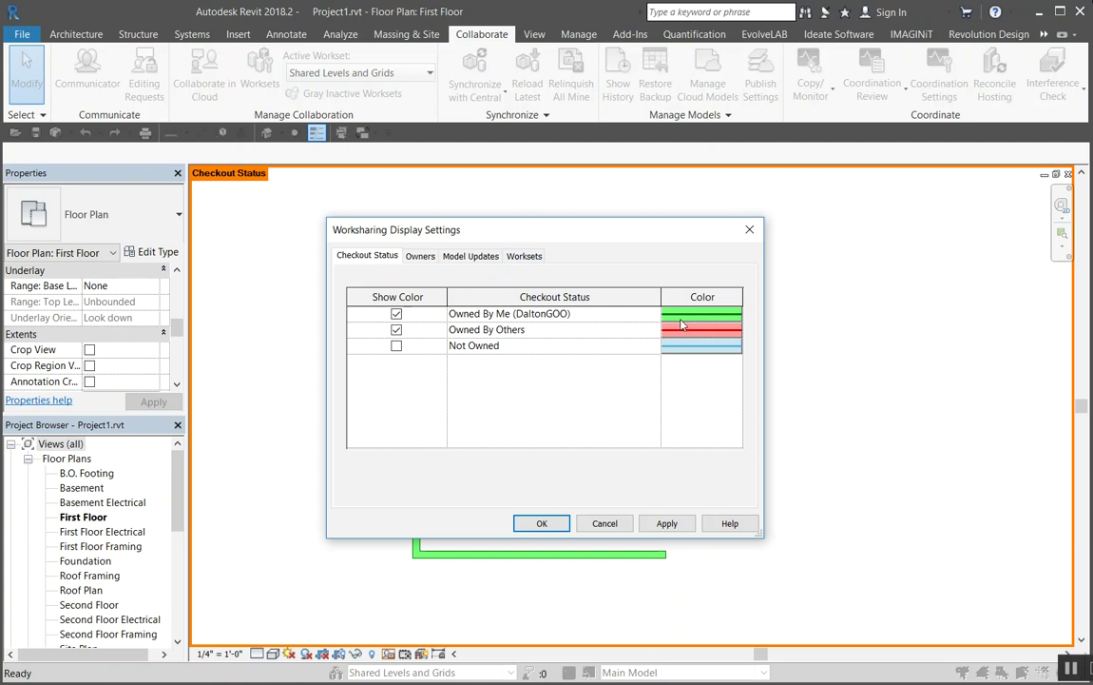
left_click(521, 335)
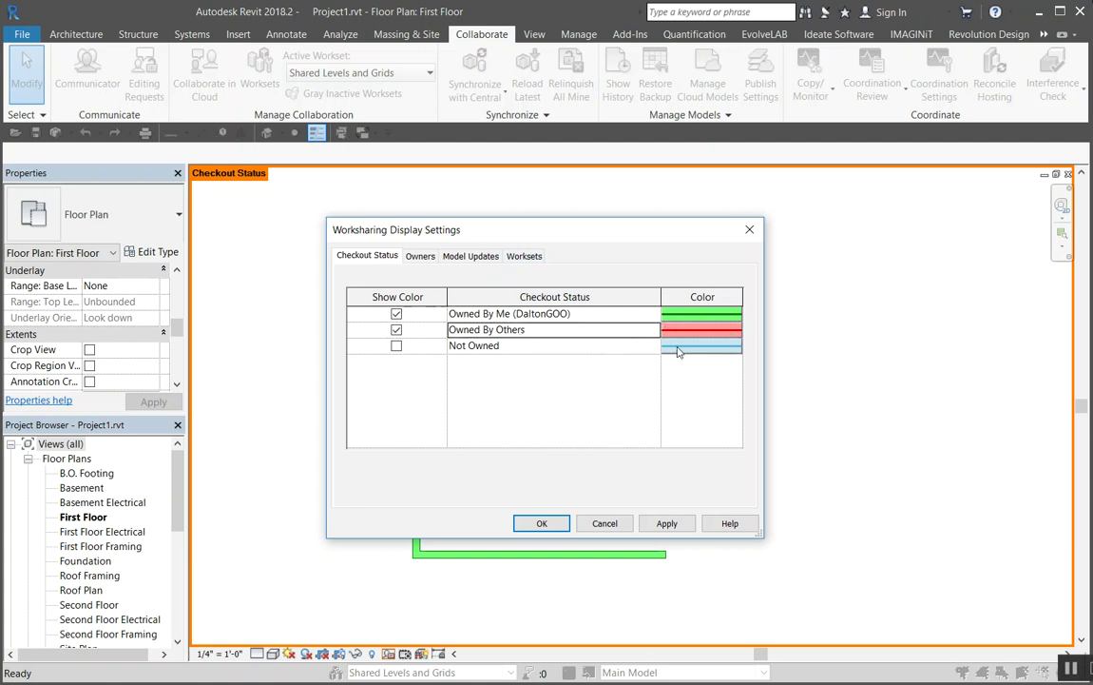
left_click(428, 258)
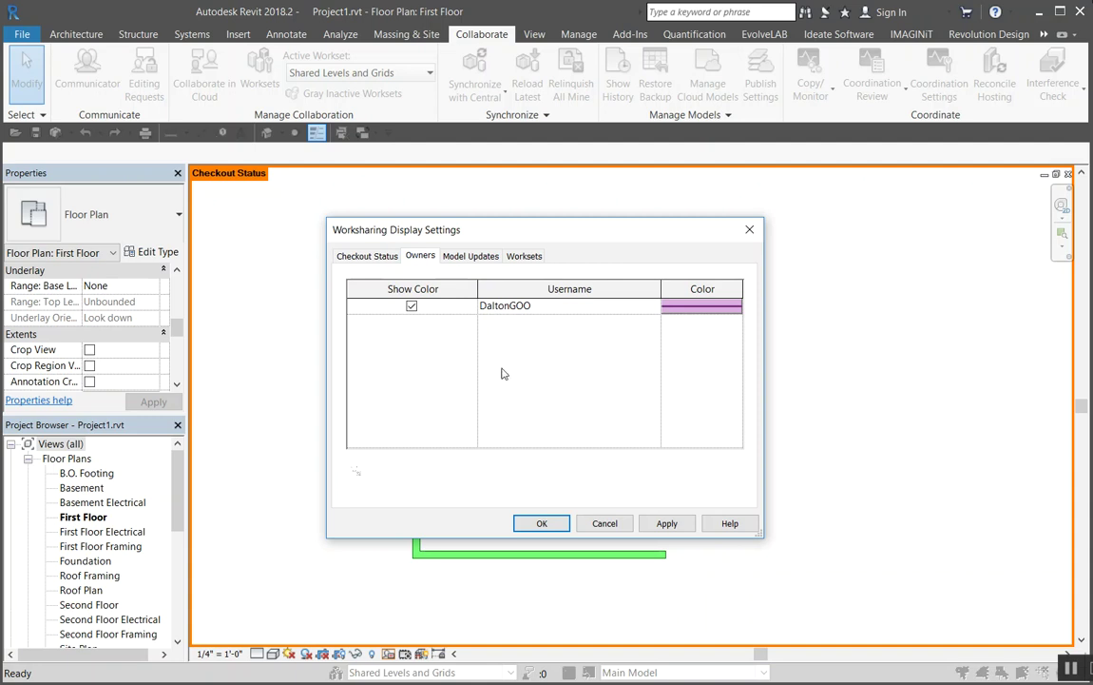
left_click(475, 255)
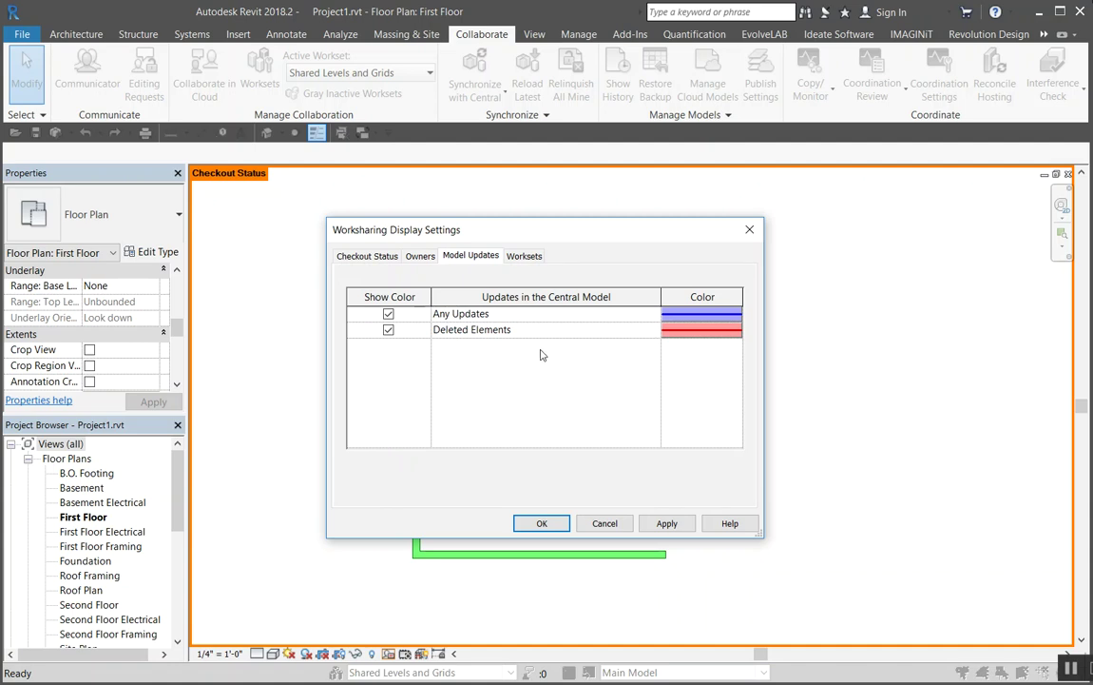
left_click(526, 256)
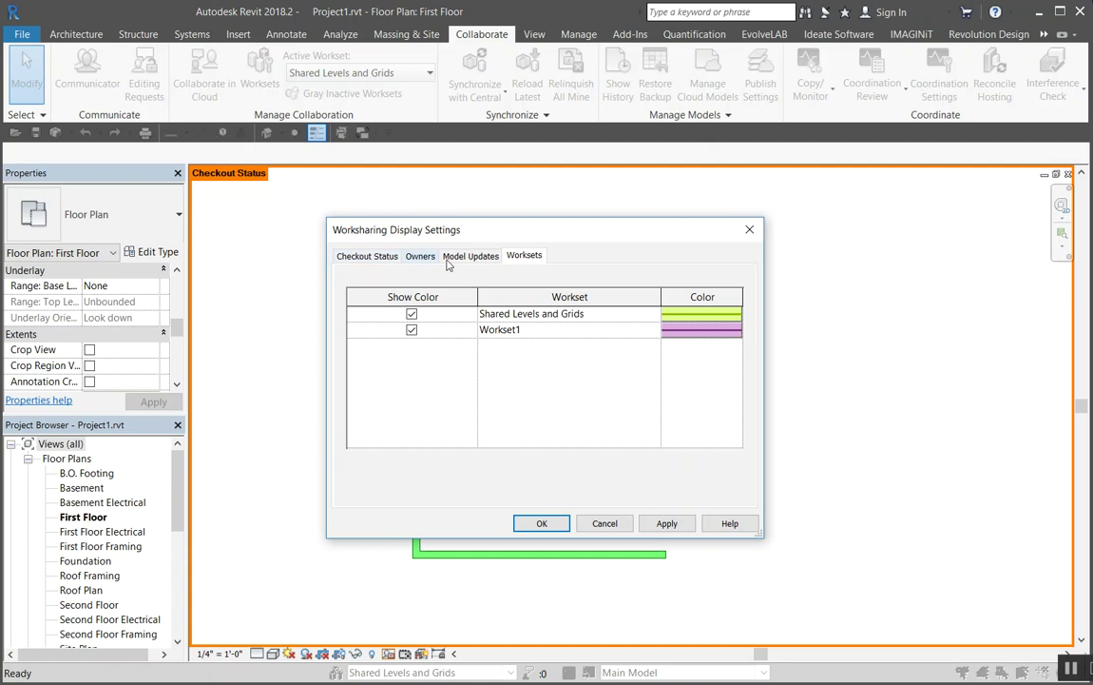
left_click(352, 255)
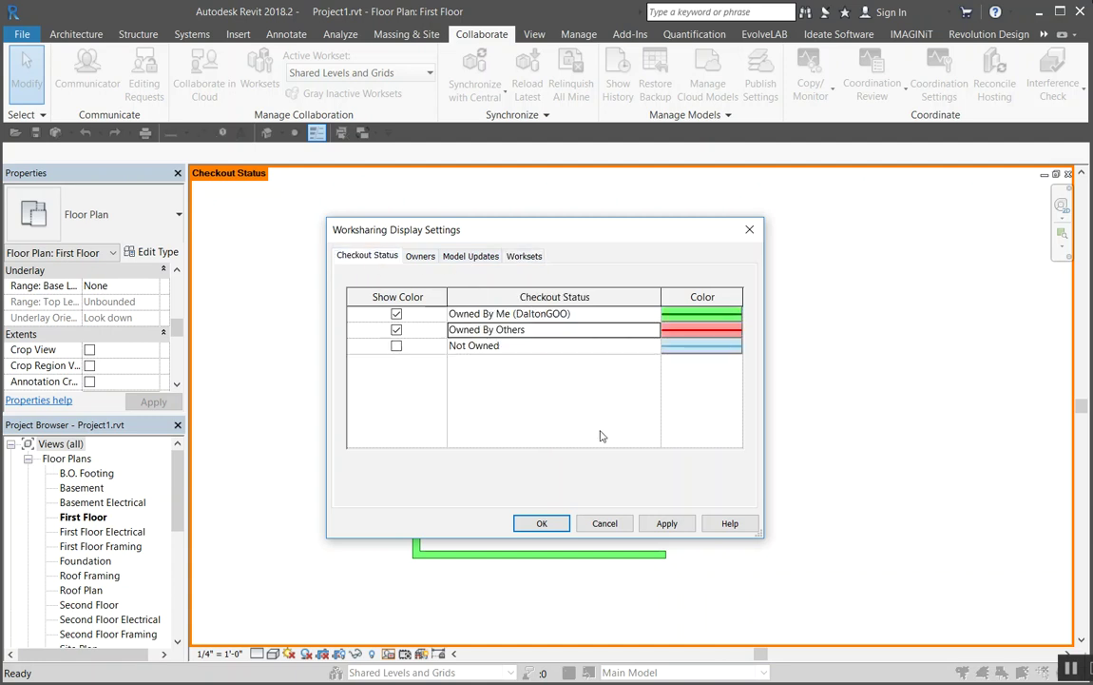
left_click(749, 230)
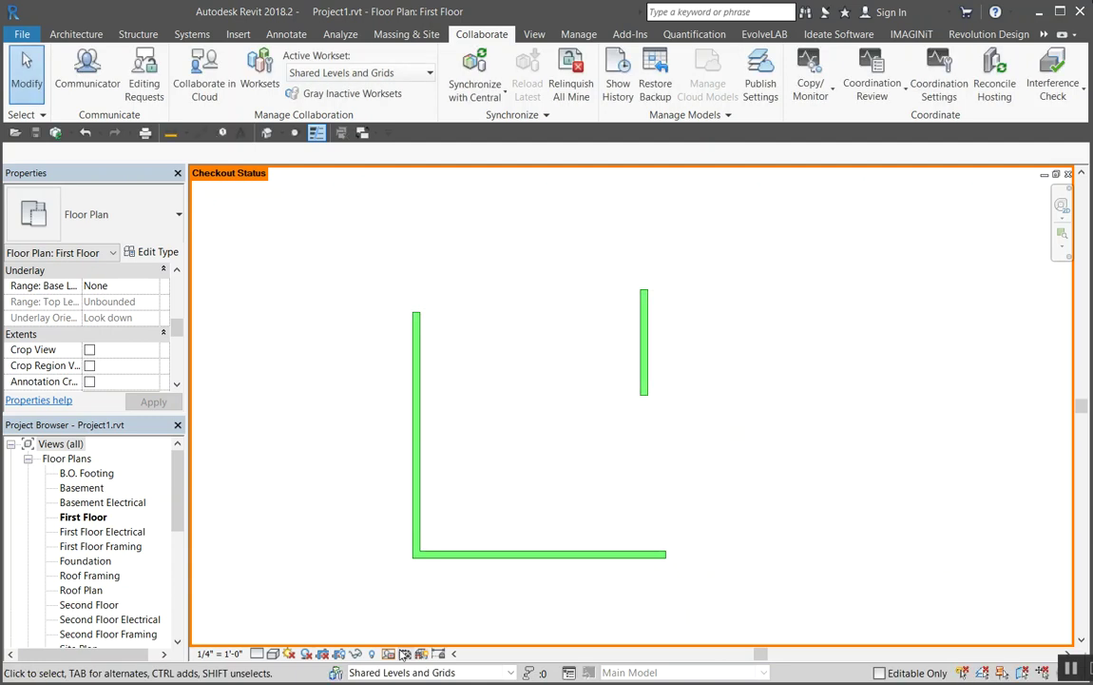
Cycle the worksharing display through Owners and Model Updates, ending on Worksets.
left_click(404, 655)
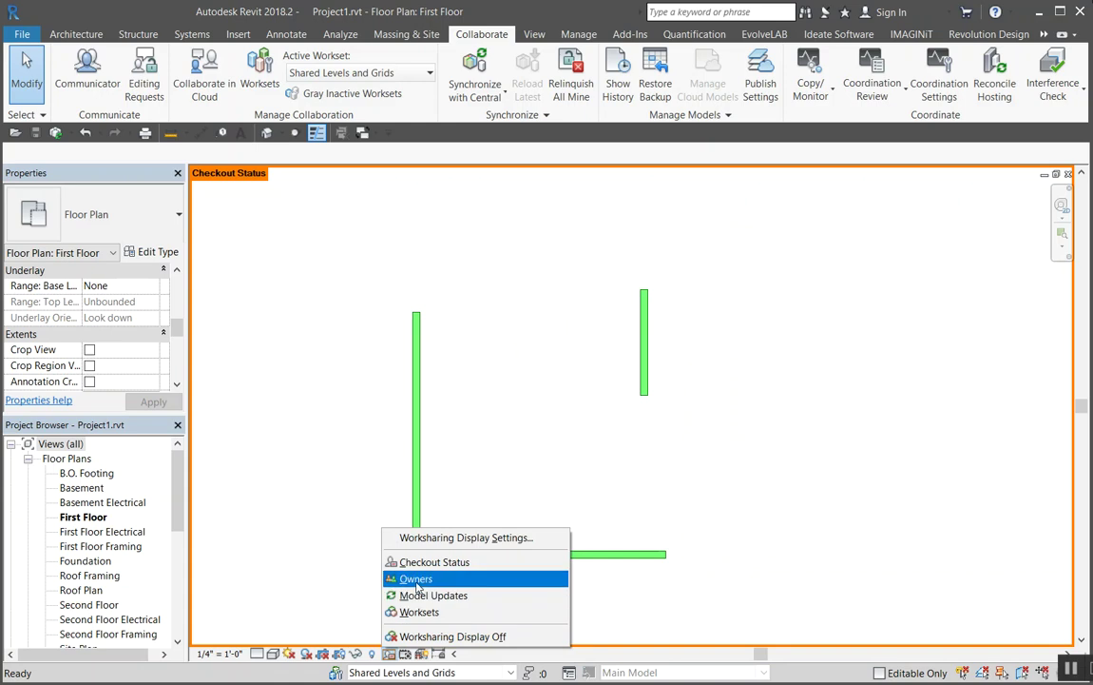
left_click(416, 582)
left_click(389, 655)
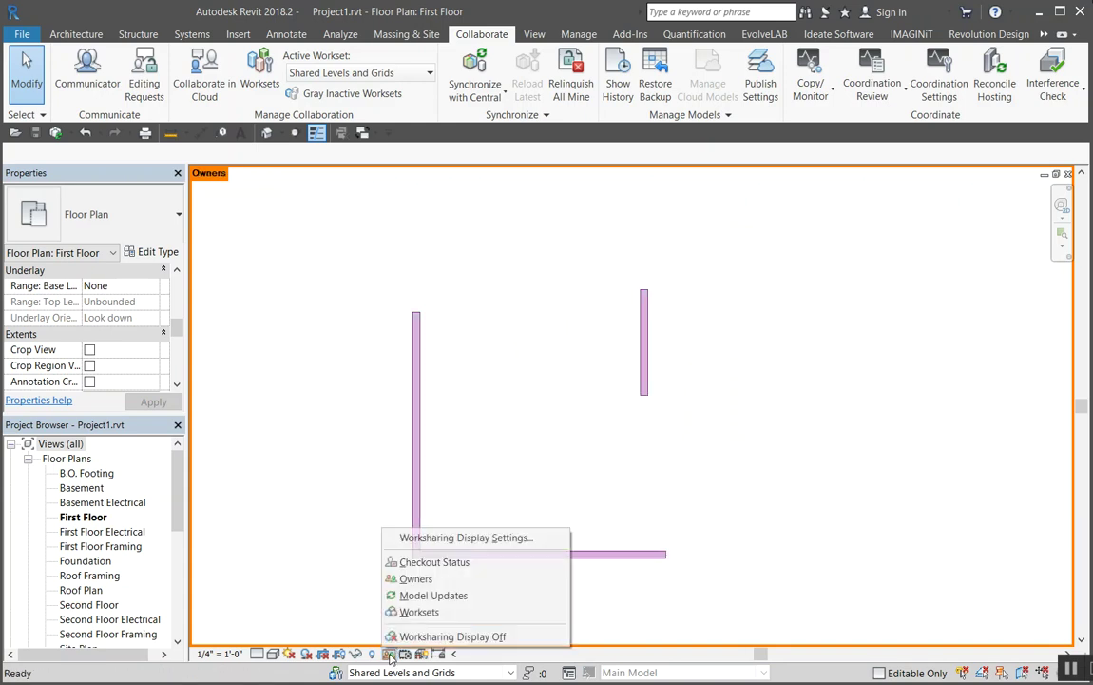
left_click(409, 595)
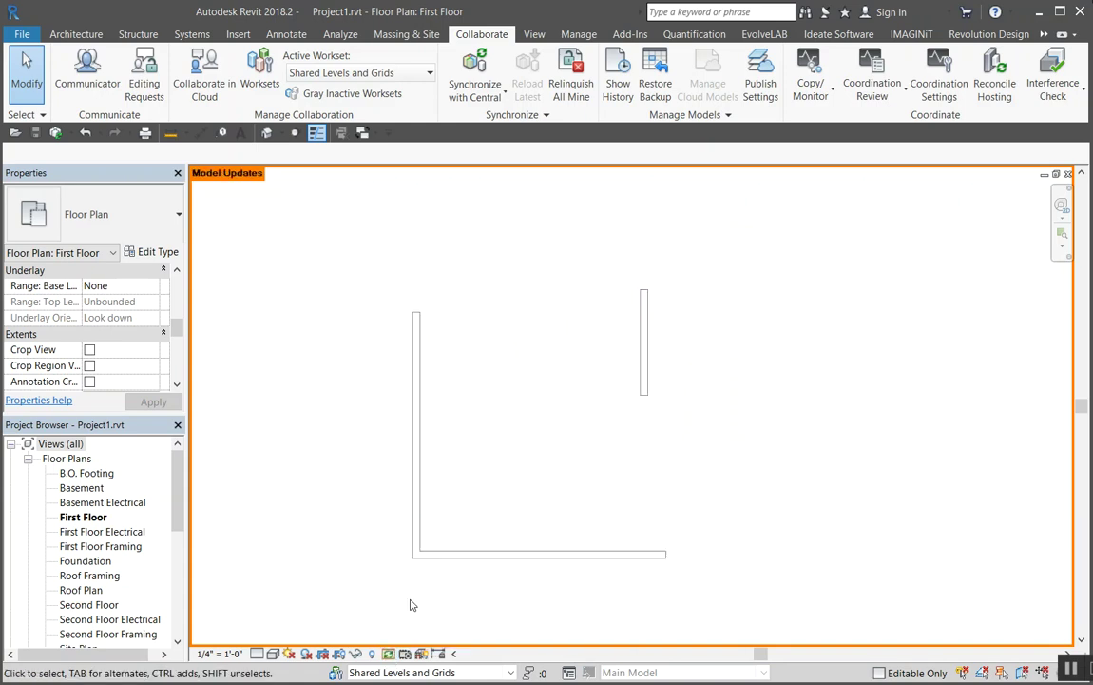
left_click(389, 654)
left_click(409, 612)
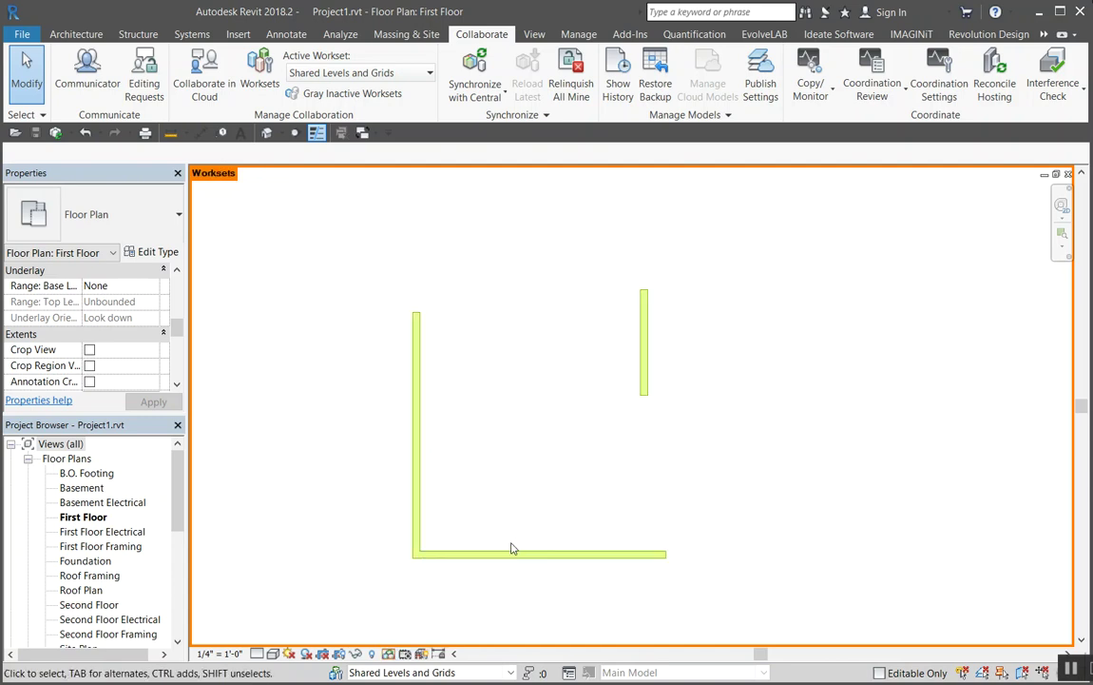
Select the bottom horizontal wall and check its Workset property in Properties.
left_click_drag(533, 431, 487, 584)
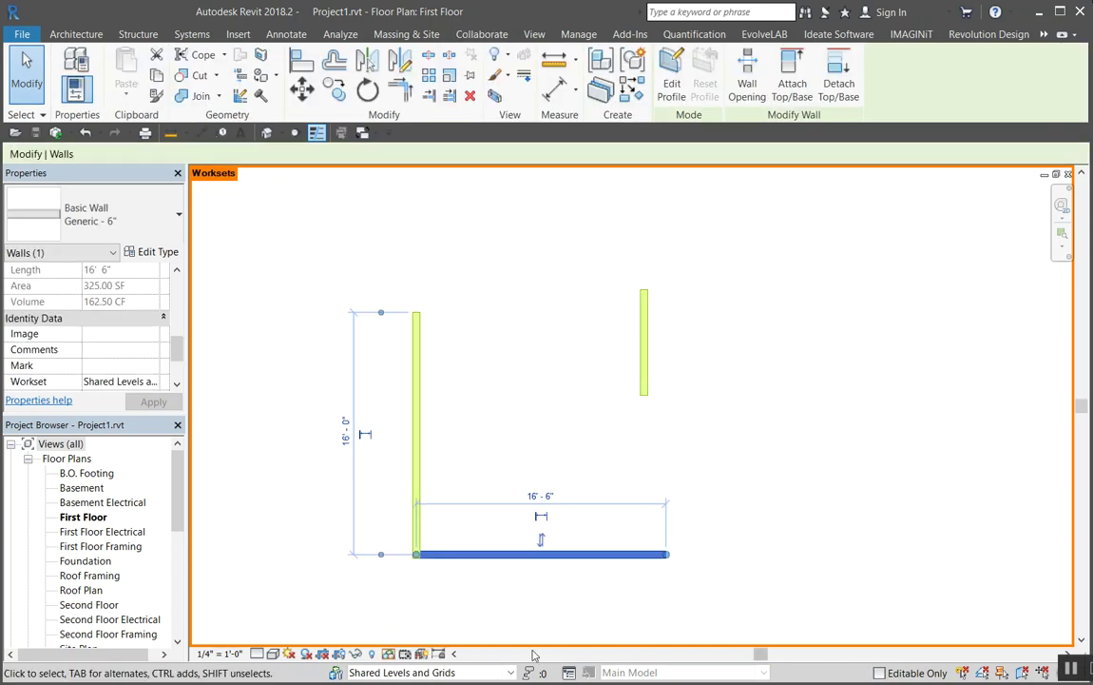
key("Escape")
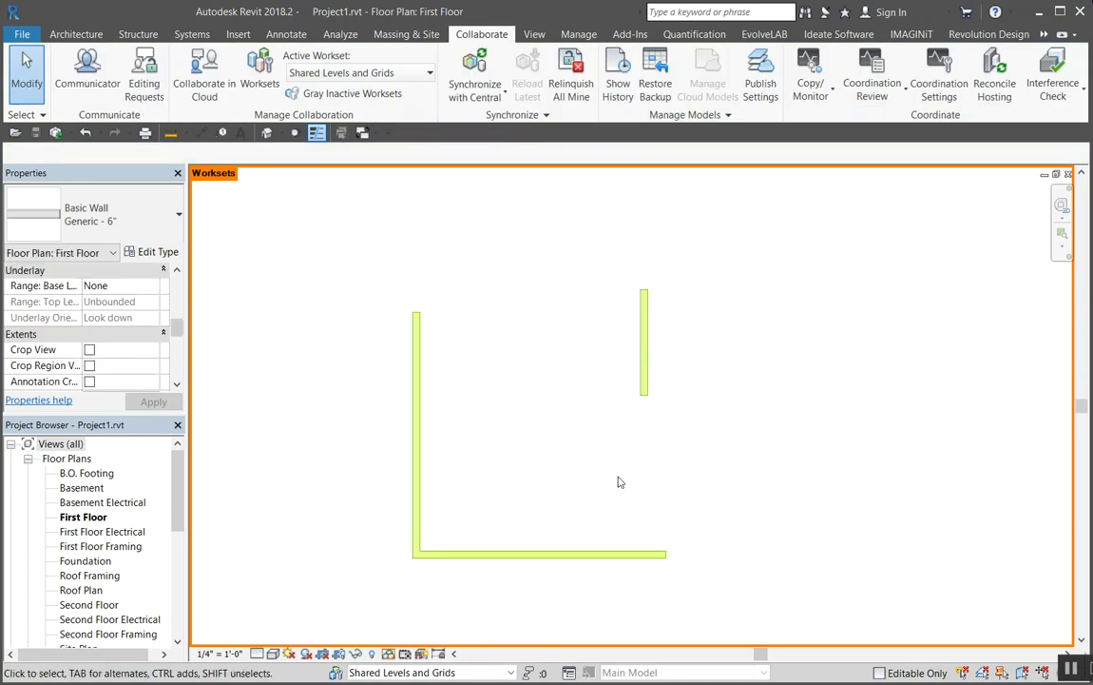
left_click_drag(613, 481, 571, 575)
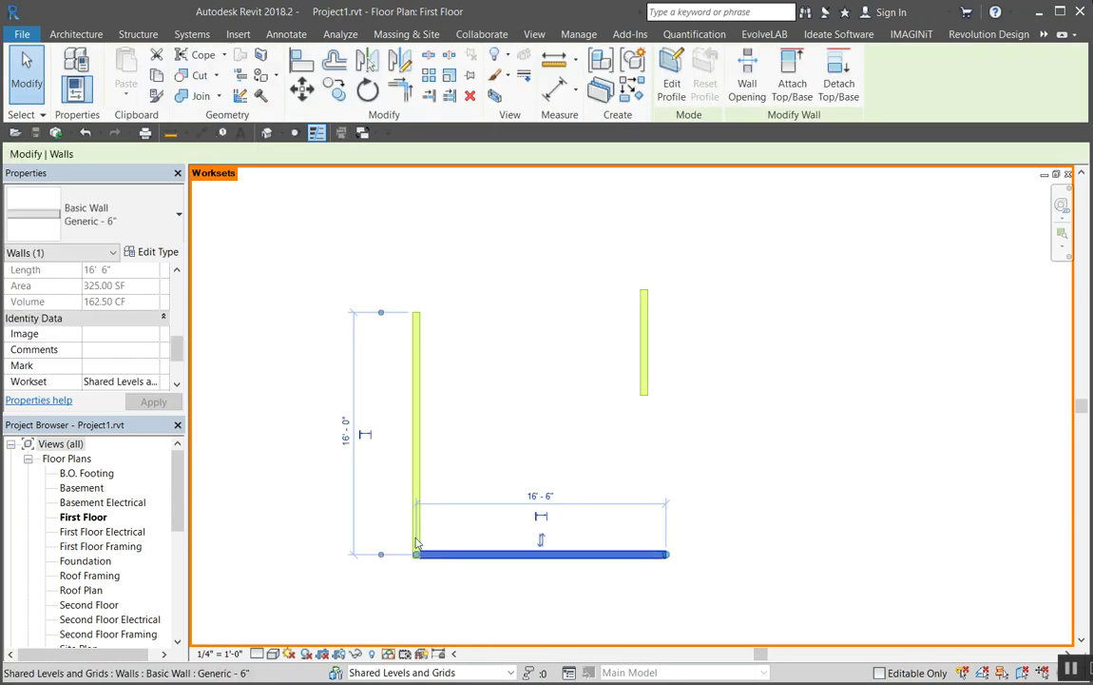
scroll(119, 323, "down", 1)
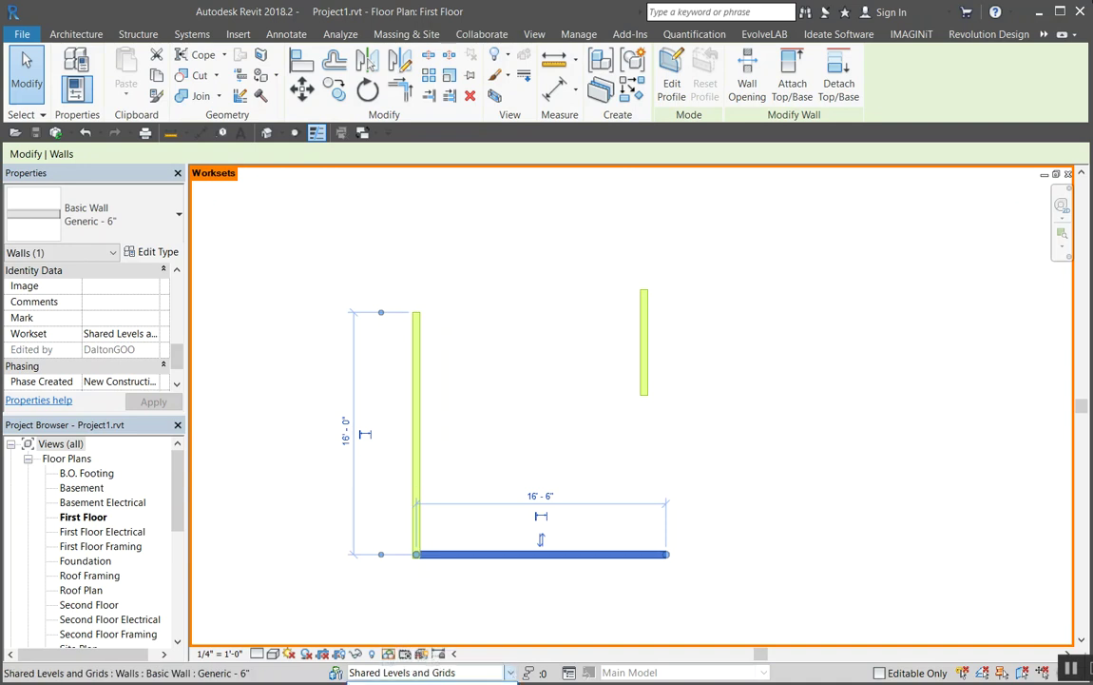
Make Workset1 active and reassign the bottom horizontal wall to Workset1.
left_click(504, 385)
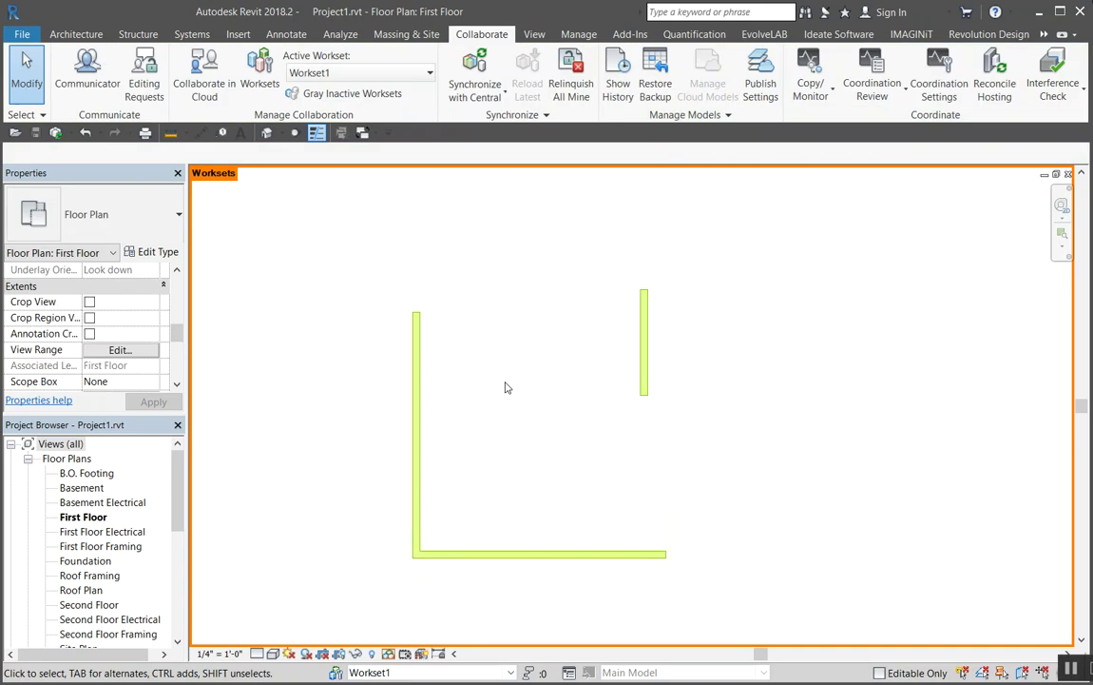
left_click(488, 554)
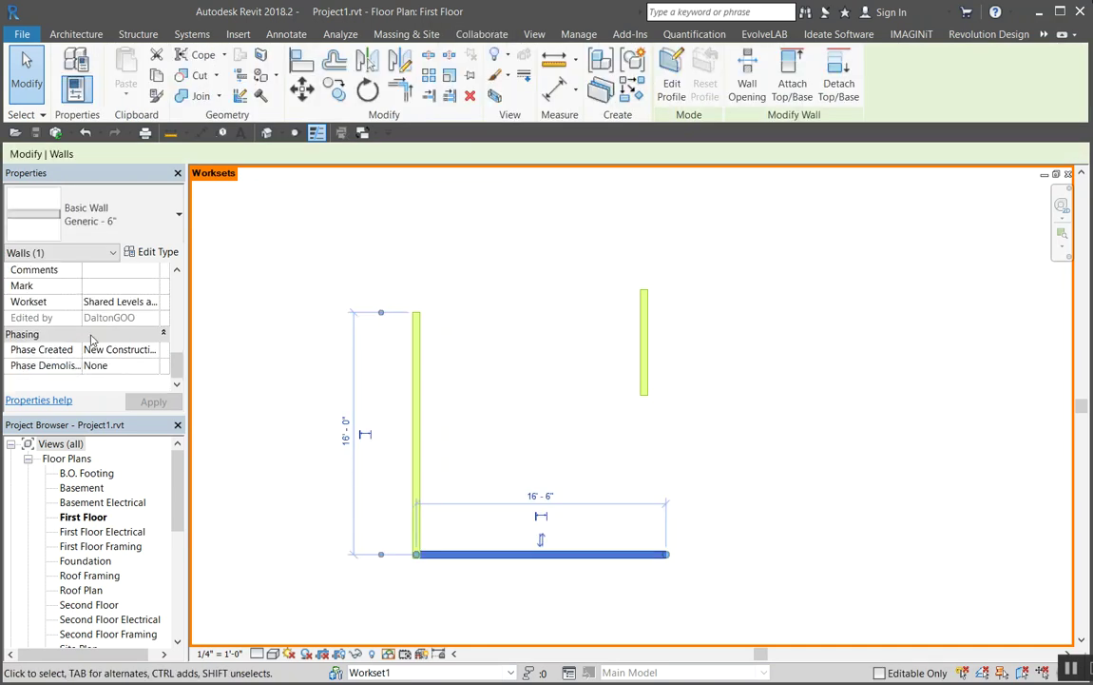
left_click(119, 301)
left_click(152, 301)
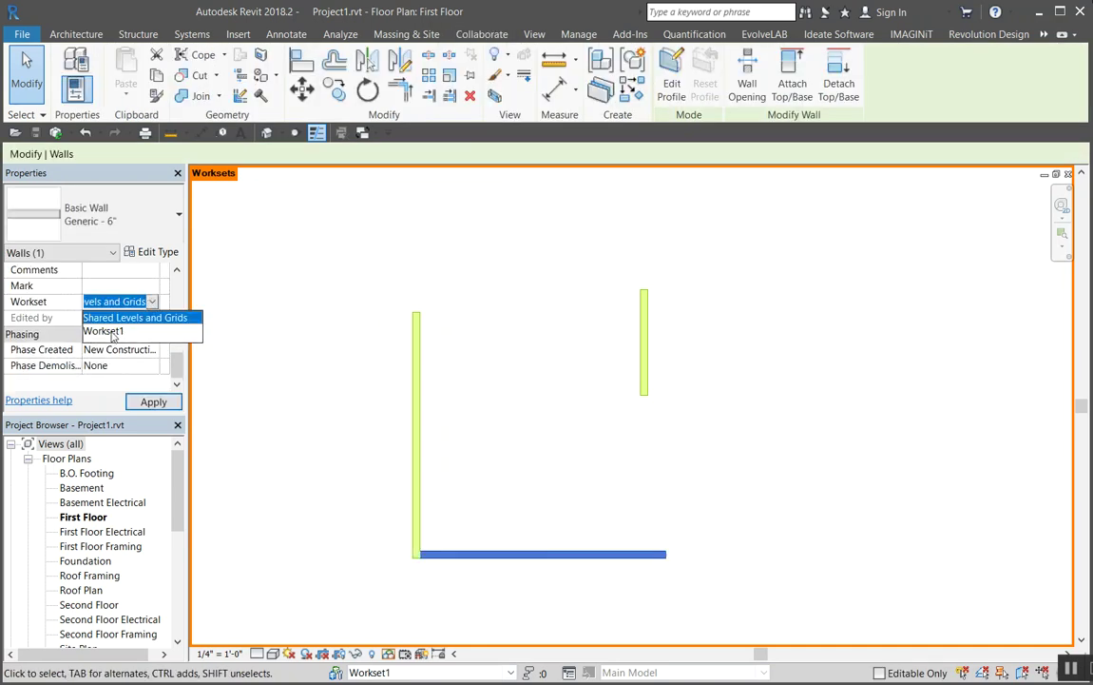
left_click(105, 331)
left_click(578, 349)
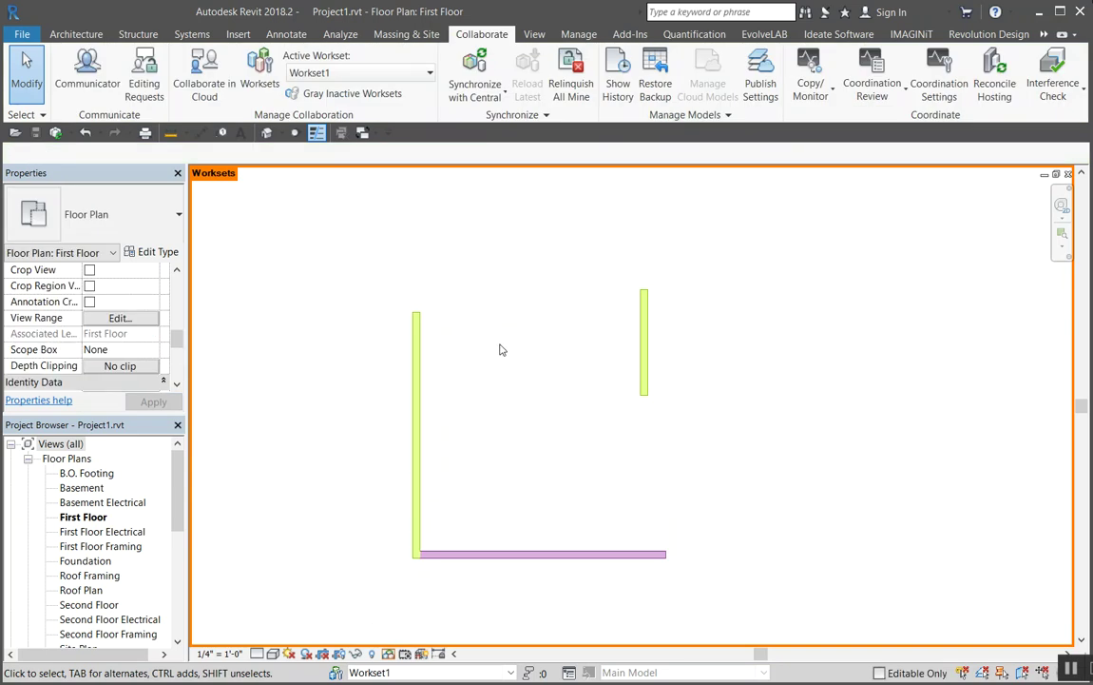
Start a new wall with WA in the upper middle of the plan.
key("w")
key("a")
left_click(492, 290)
Draw the wall's vertical segment, then a short horizontal segment to the right.
left_click(553, 378)
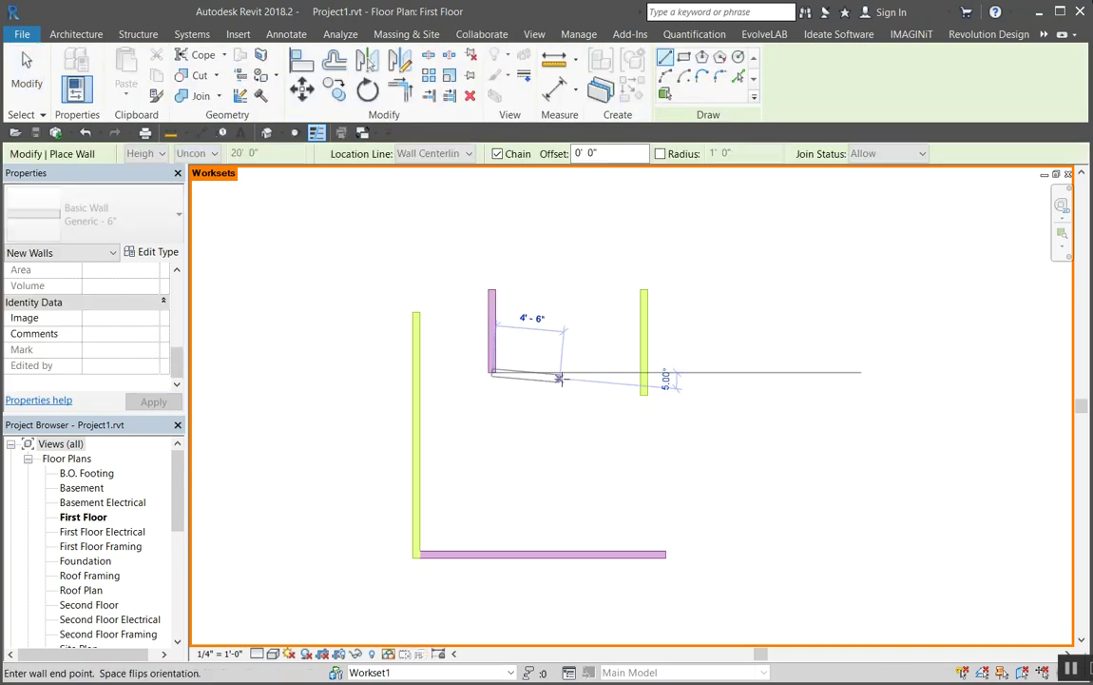
left_click(569, 371)
key("Escape")
key("Escape")
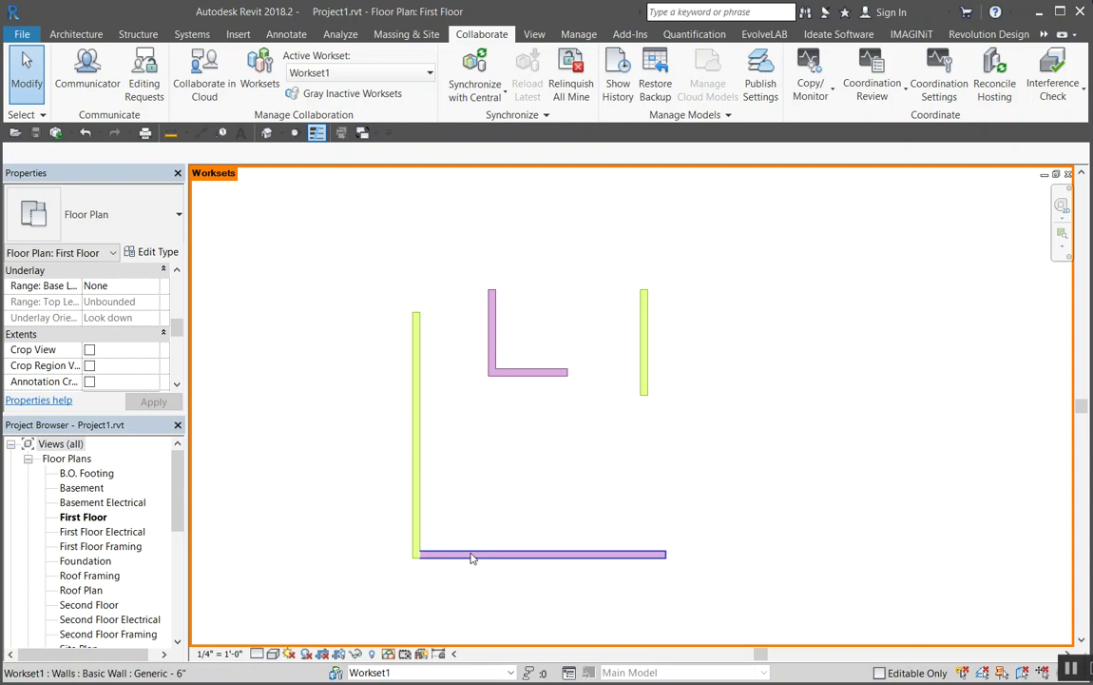
Set Workset1's colour to red in Worksharing Display Settings, skipping the save reminder.
left_click(388, 655)
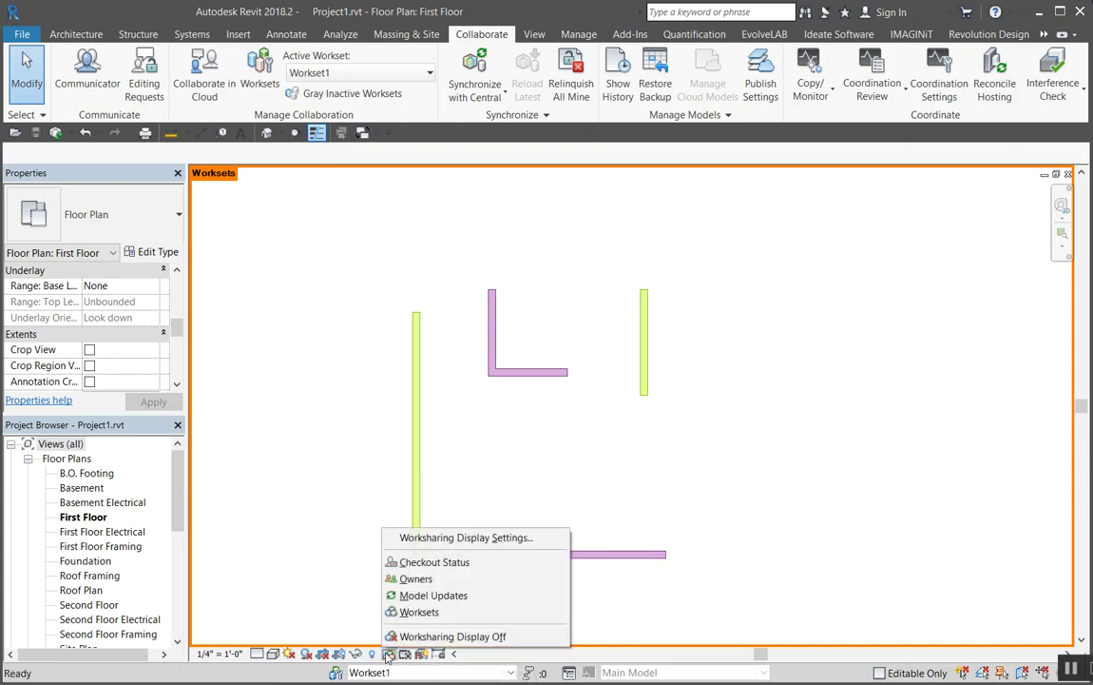
left_click(436, 538)
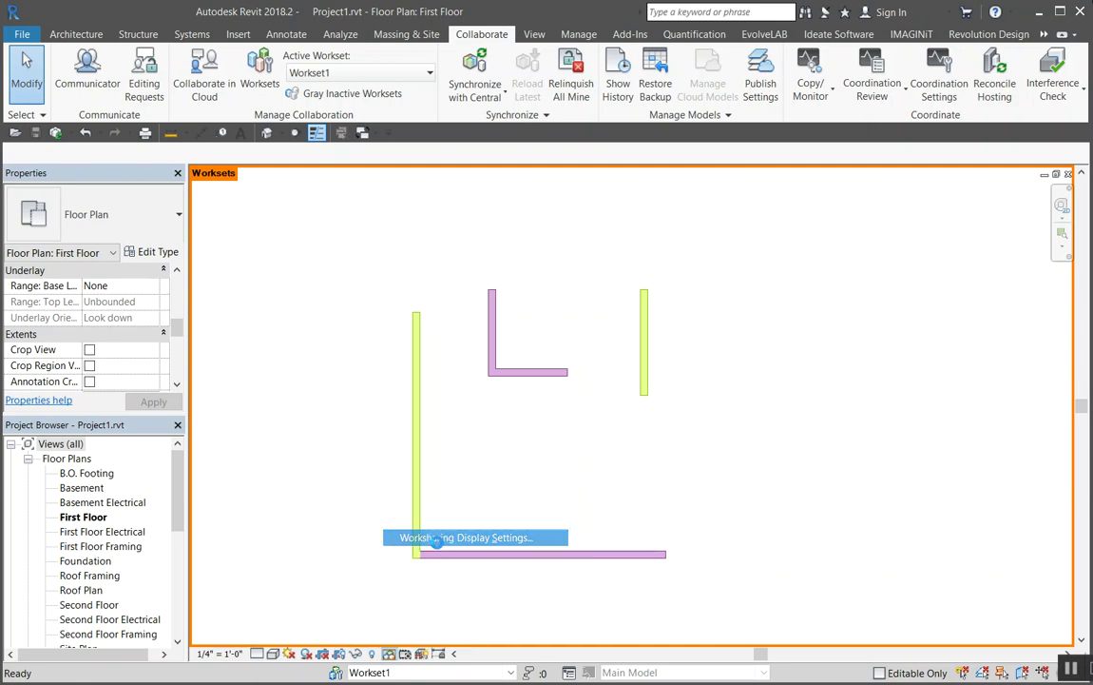
left_click(590, 416)
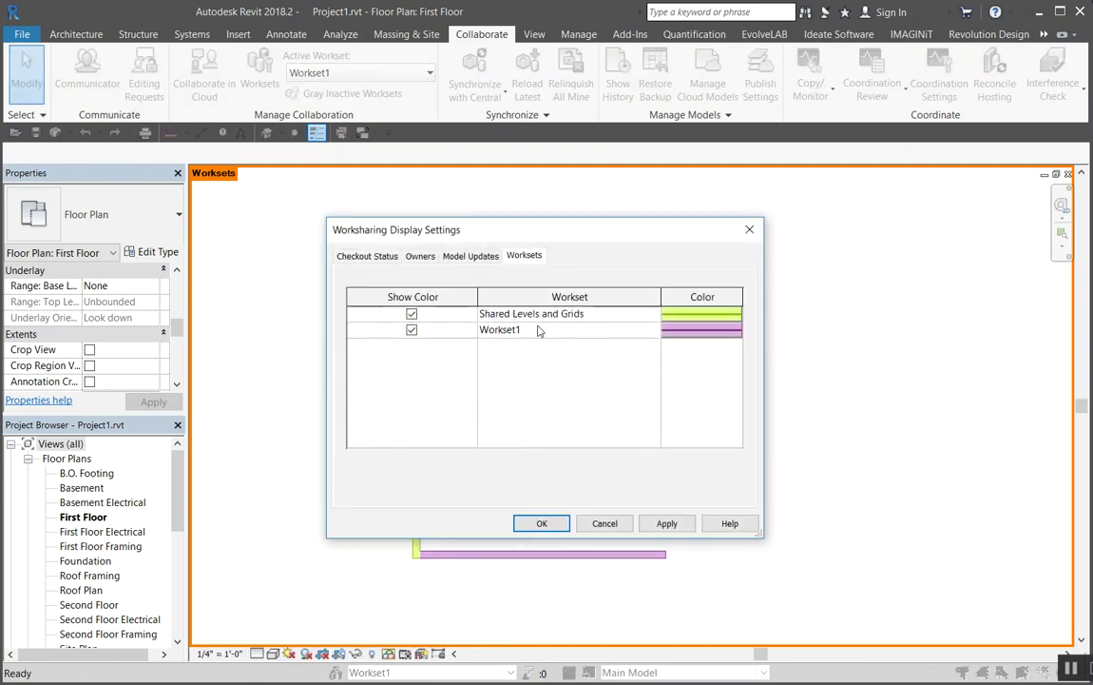
left_click(718, 337)
left_click(403, 400)
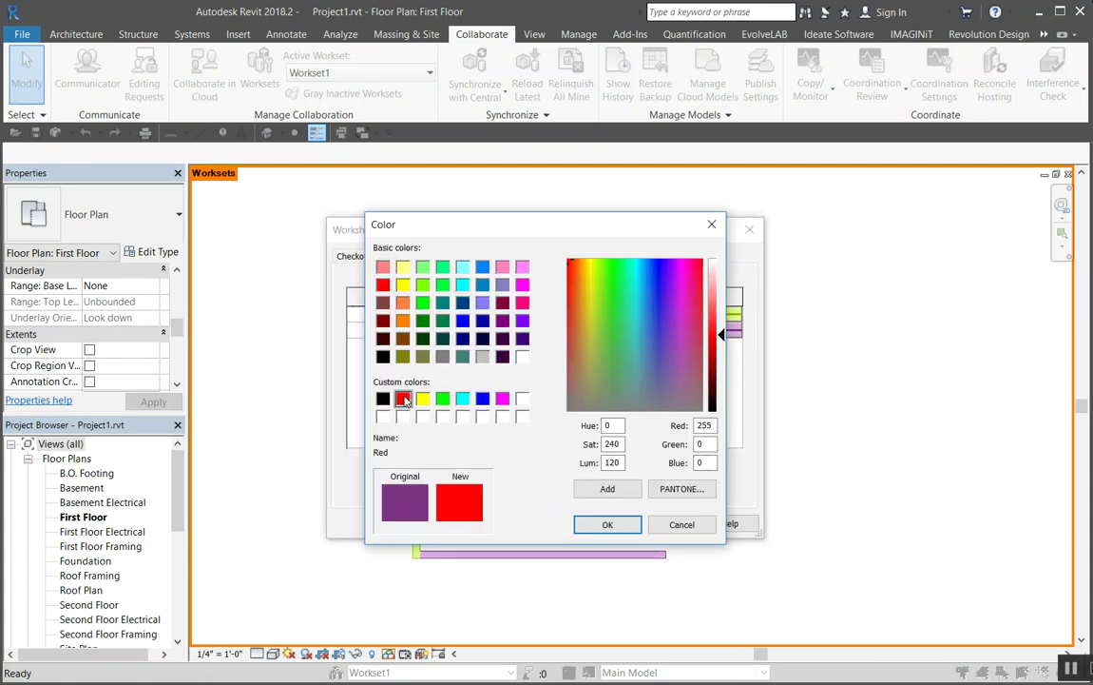
left_click(610, 523)
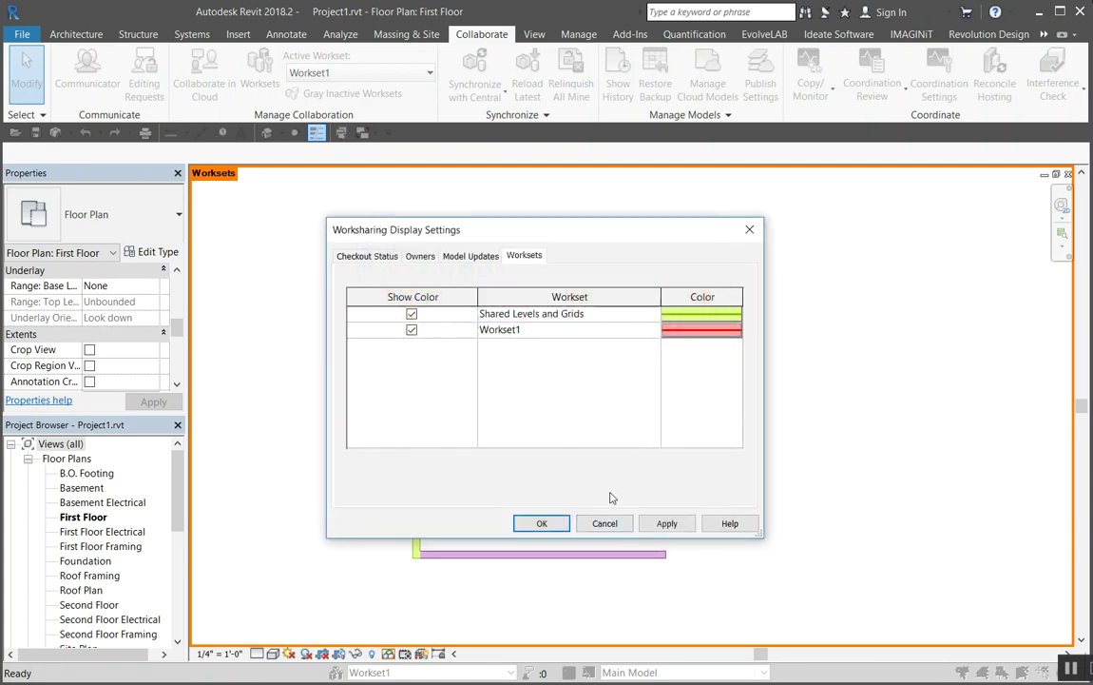
left_click(542, 523)
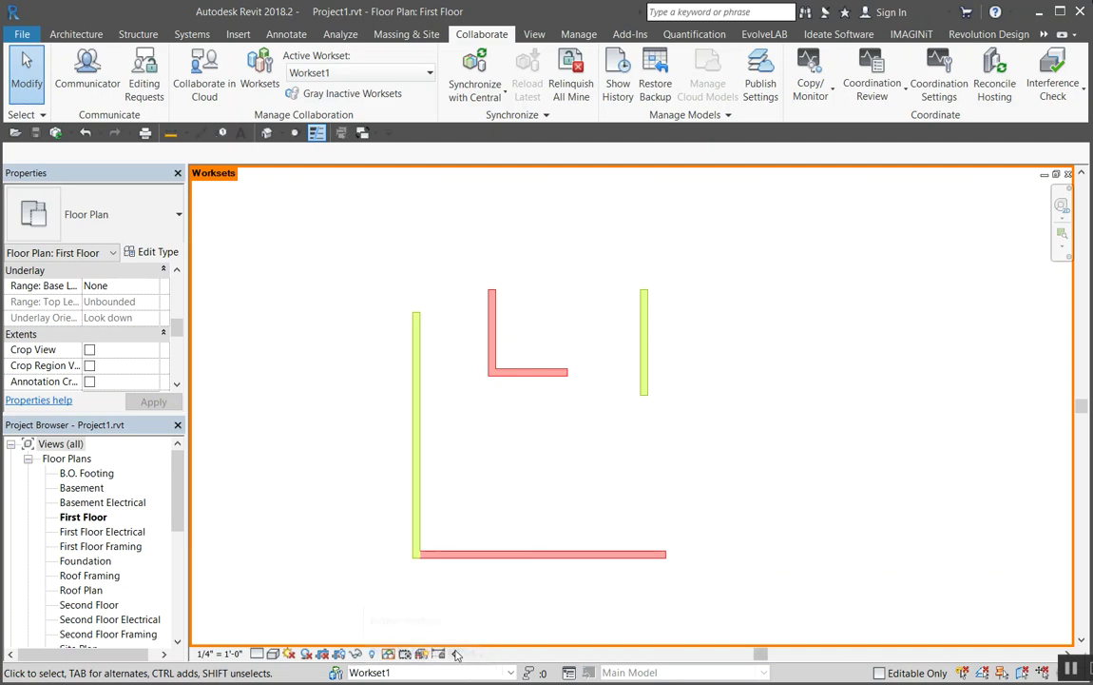
left_click(389, 653)
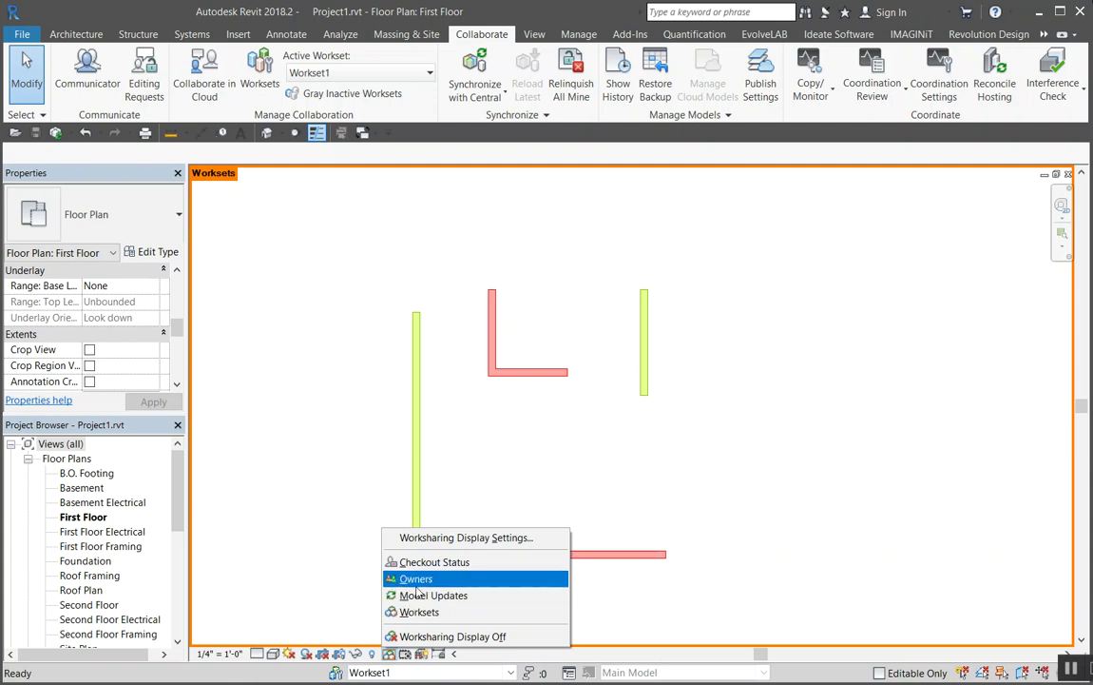
left_click(486, 450)
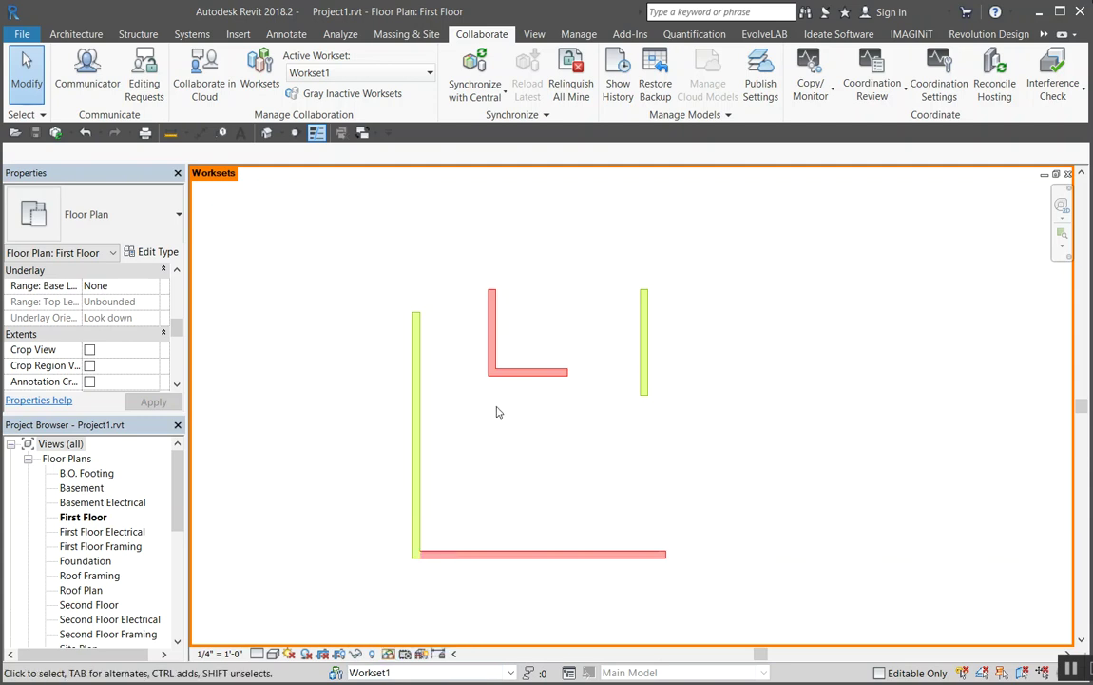